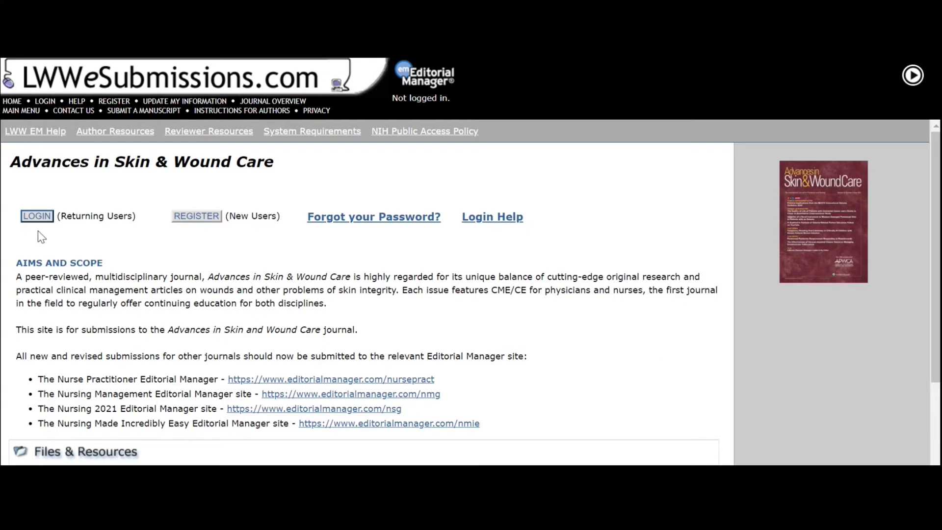
# Sign in to the Advances in Skin & Wound Care submission site and keep the Author role.
pyautogui.click(39, 219)
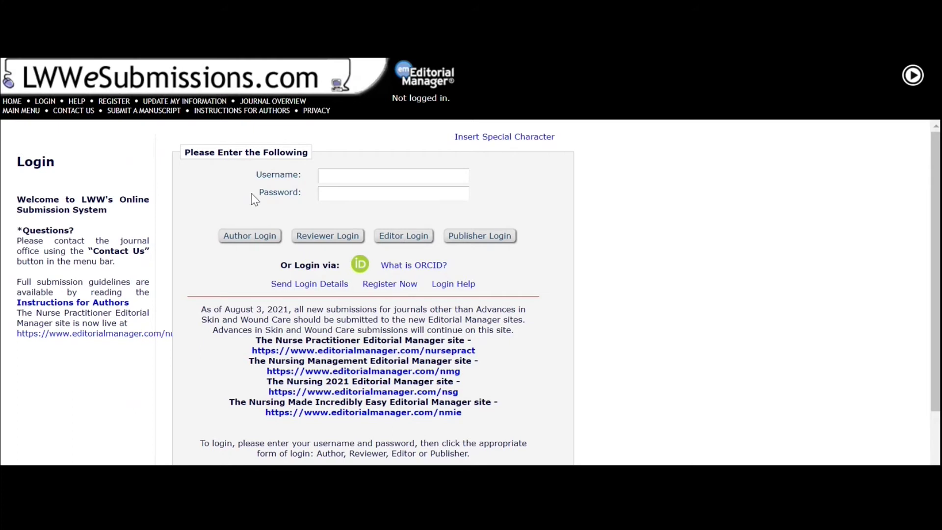
pyautogui.click(405, 290)
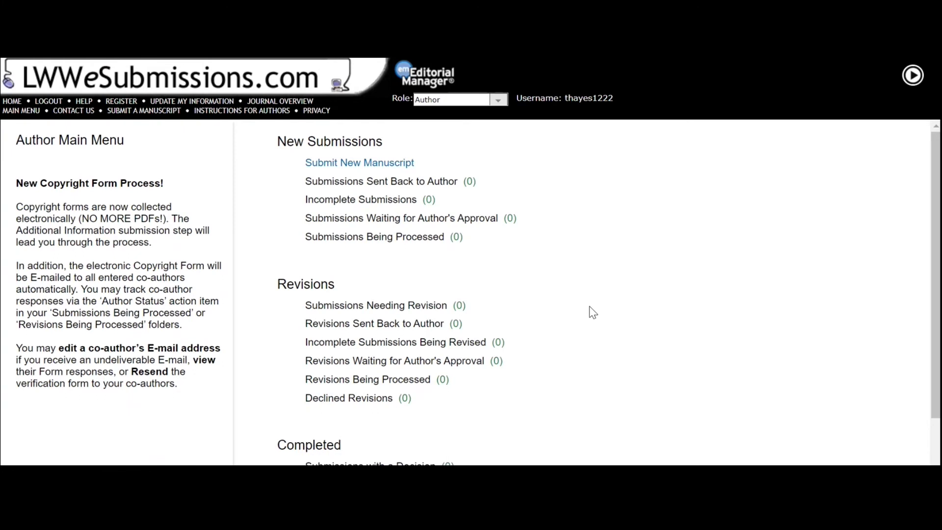
pyautogui.click(497, 101)
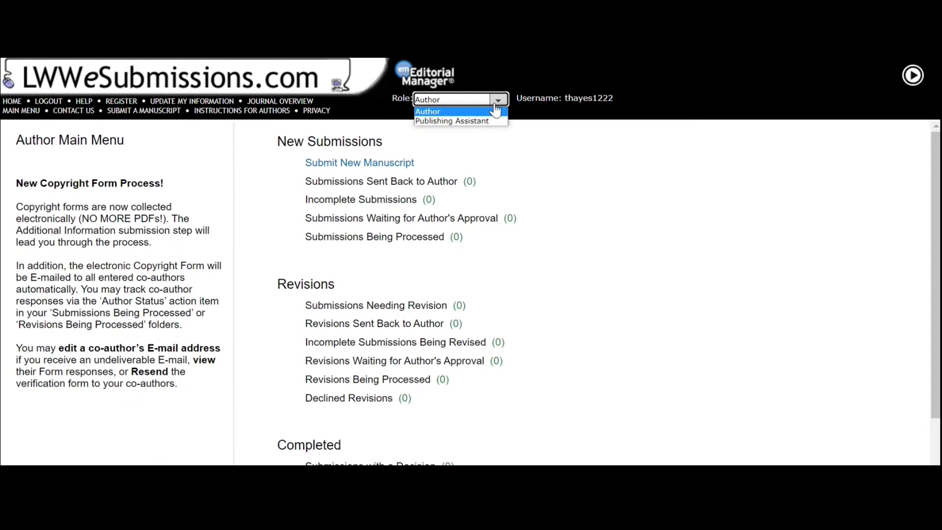
pyautogui.click(496, 111)
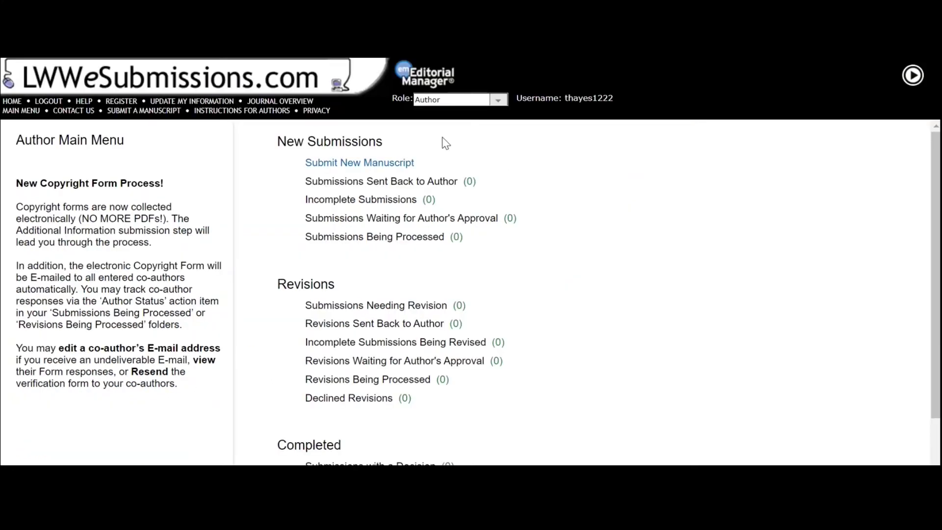
# Start a new manuscript submission and open the article type choices.
pyautogui.click(367, 162)
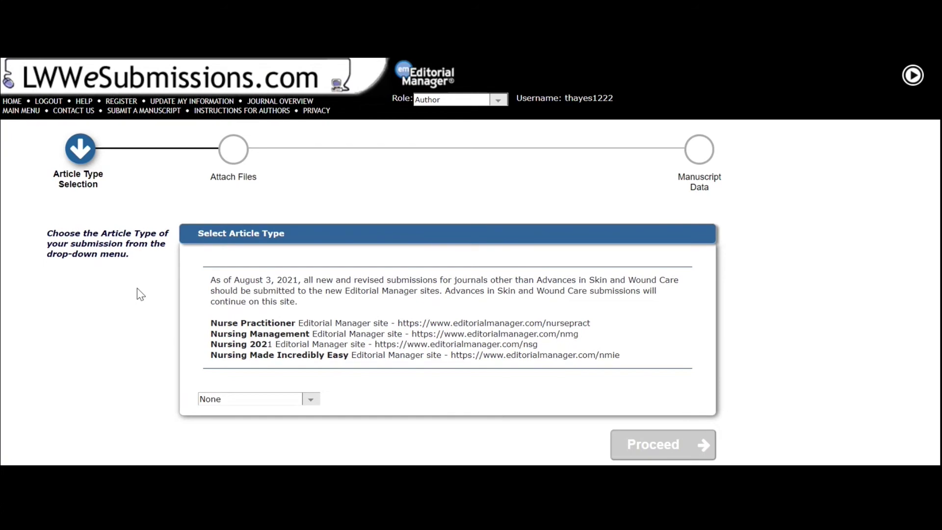
pyautogui.click(311, 399)
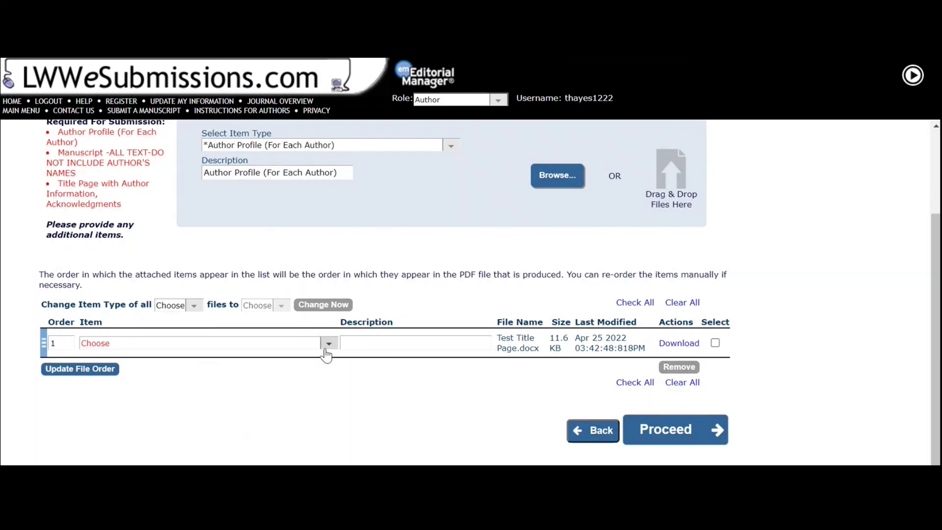
# Classify Test Title Page.docx as Title Page with Author Information, Acknowledgments, and check the order number of the Manuscript file.
pyautogui.click(328, 345)
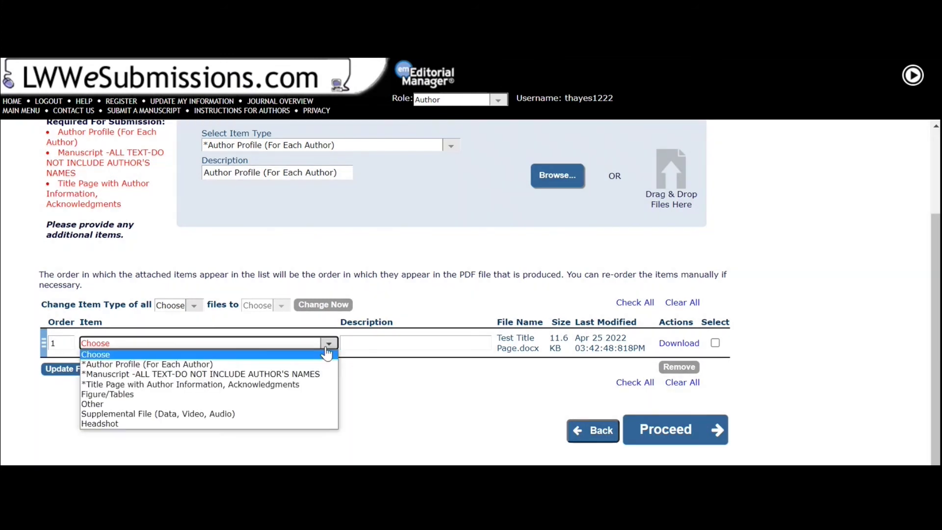
pyautogui.click(316, 385)
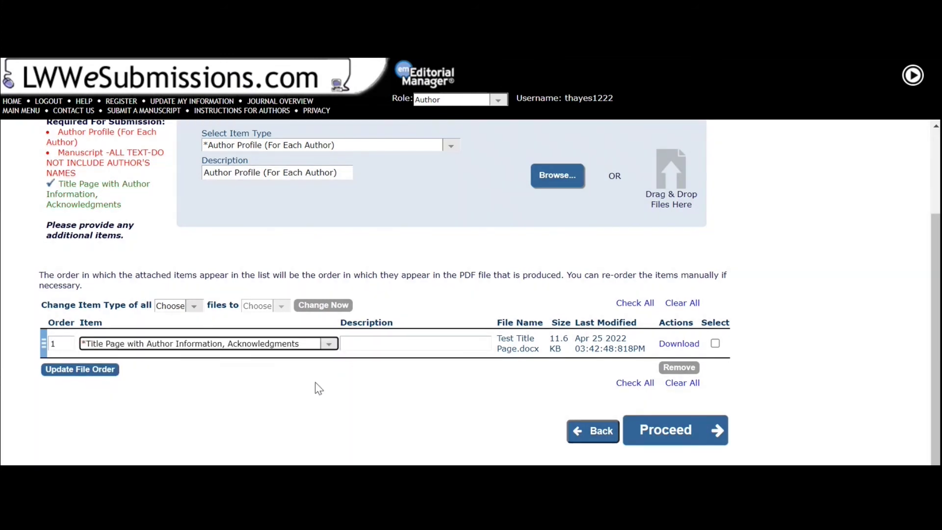
pyautogui.scroll(2, 144, 288)
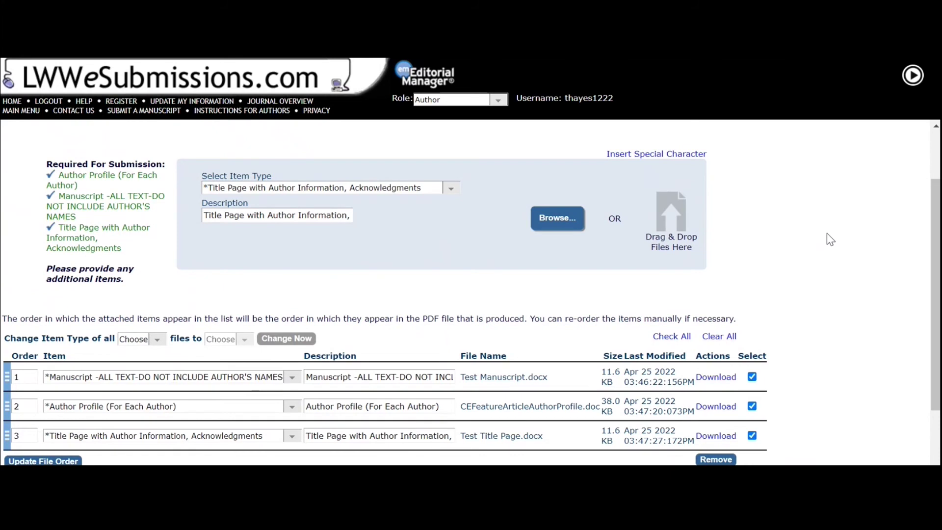
pyautogui.click(33, 377)
pyautogui.scroll(-2, 35, 436)
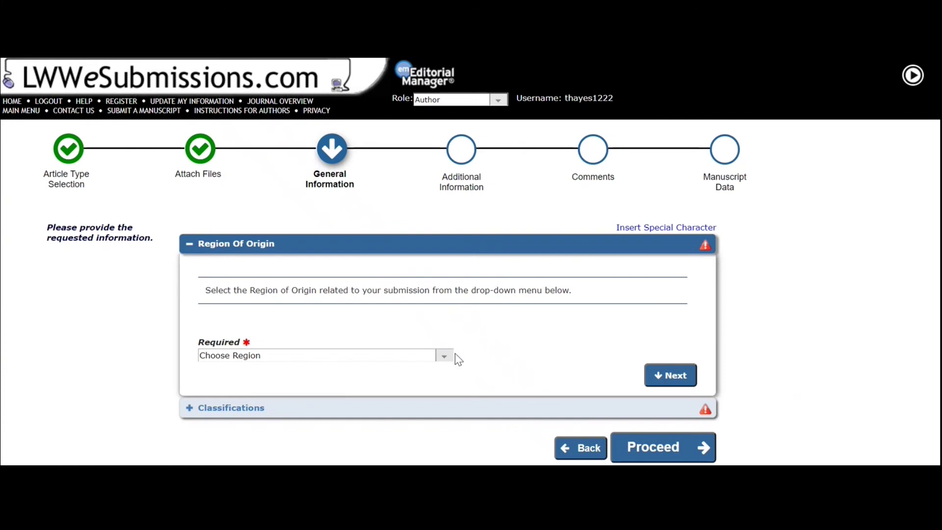
# Add Advanced Cardiovascular Life Support to the submission's selected classifications.
pyautogui.click(391, 407)
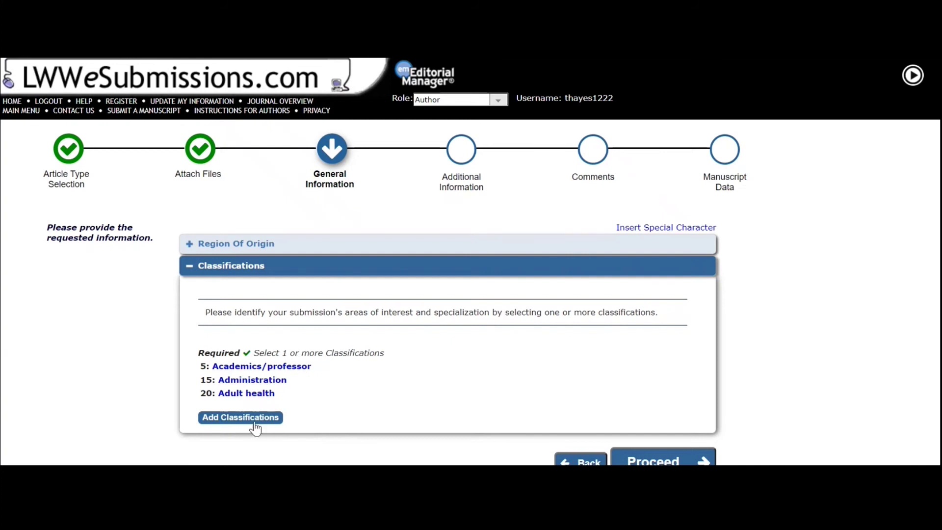
pyautogui.click(240, 417)
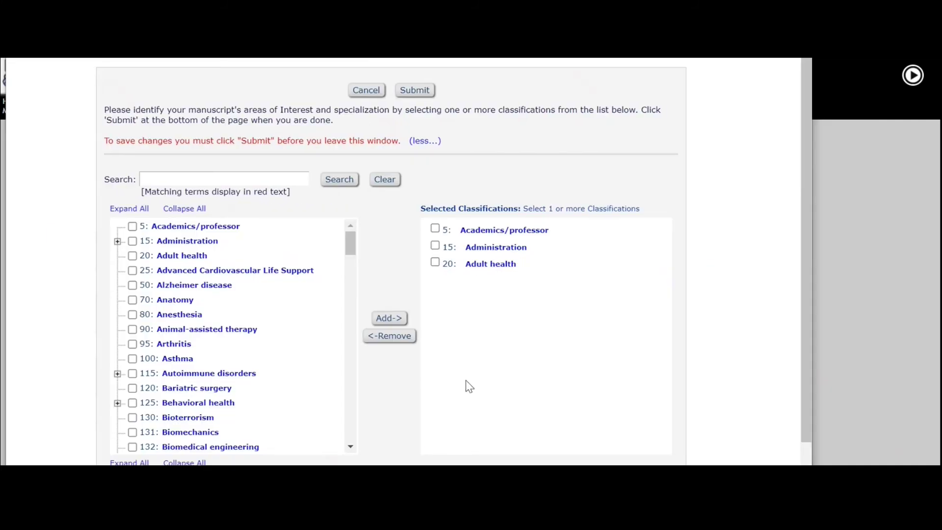
pyautogui.scroll(-10, 245, 336)
pyautogui.scroll(-15, 251, 339)
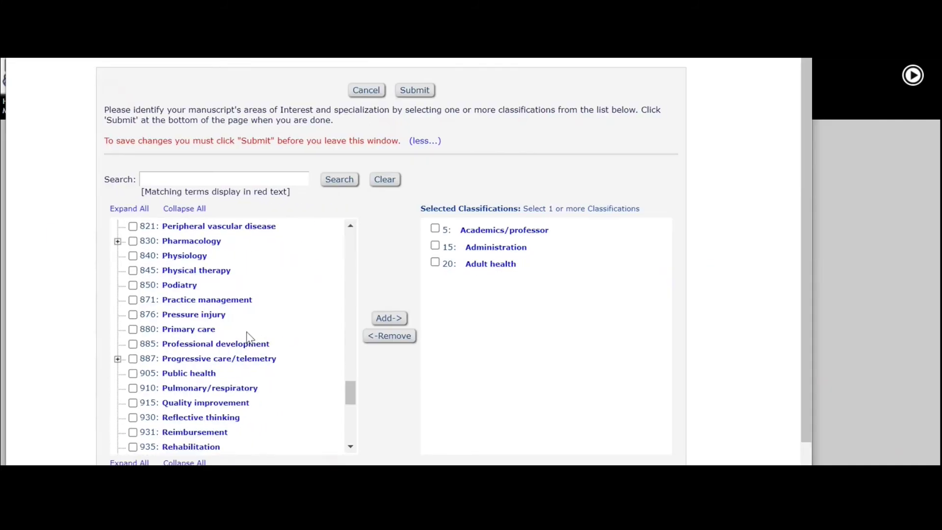
pyautogui.scroll(-8, 261, 344)
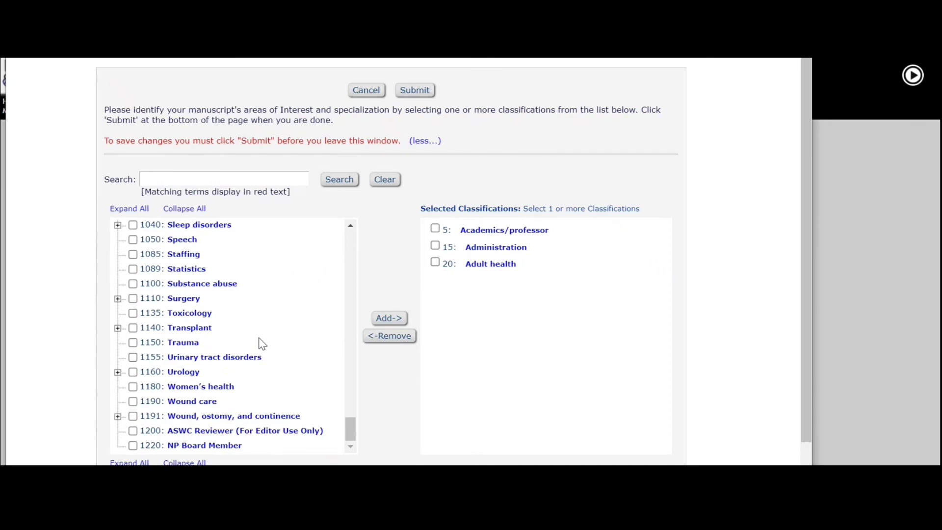
pyautogui.scroll(20, 261, 344)
pyautogui.scroll(15, 260, 345)
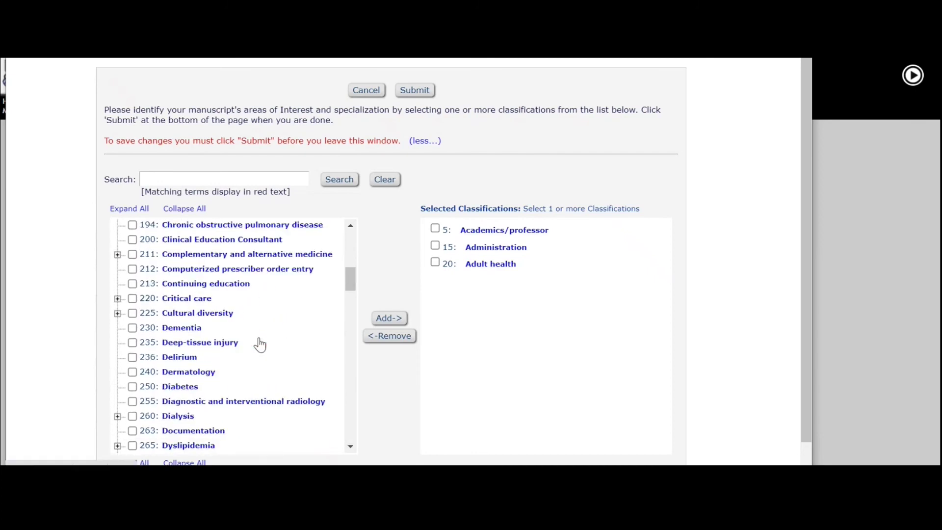
pyautogui.click(133, 270)
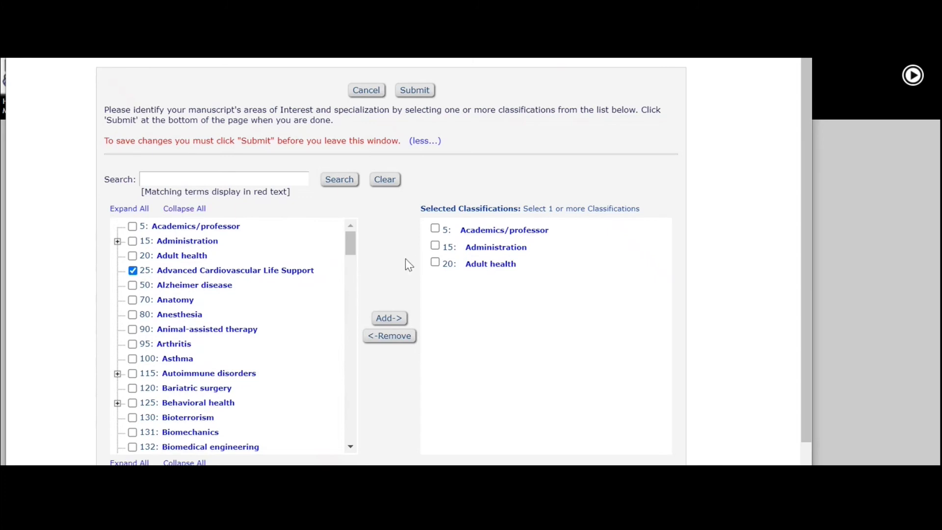
pyautogui.click(390, 318)
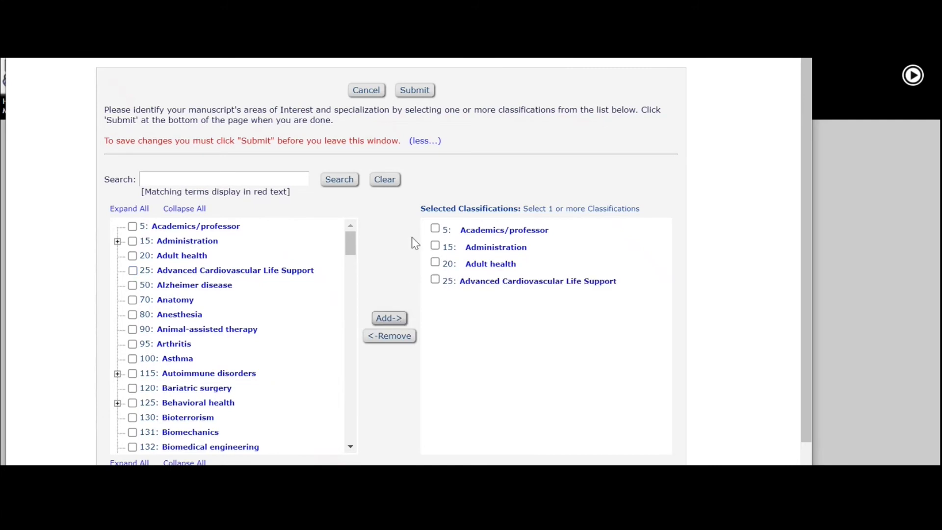
# Remove Academics/professor from the selected classifications, submit the selection and proceed past General Information.
pyautogui.click(435, 228)
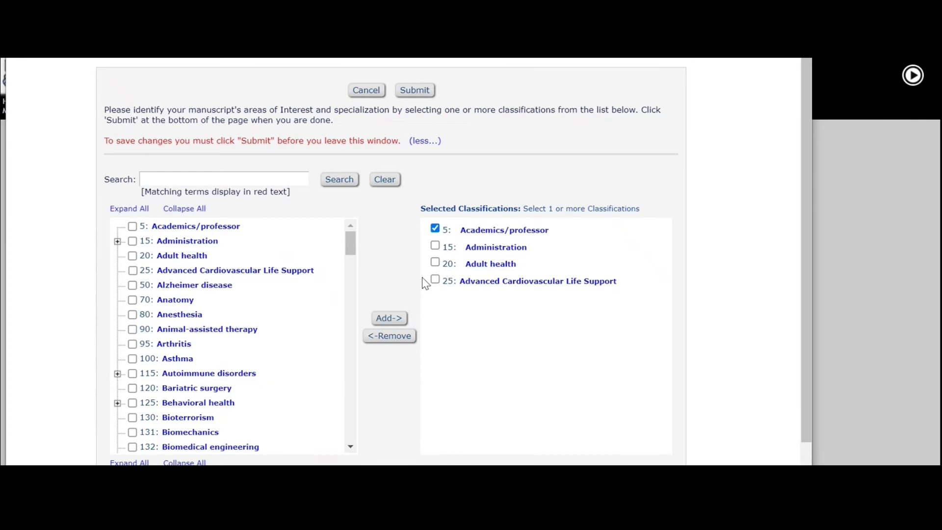
pyautogui.click(396, 337)
pyautogui.scroll(-1, 388, 259)
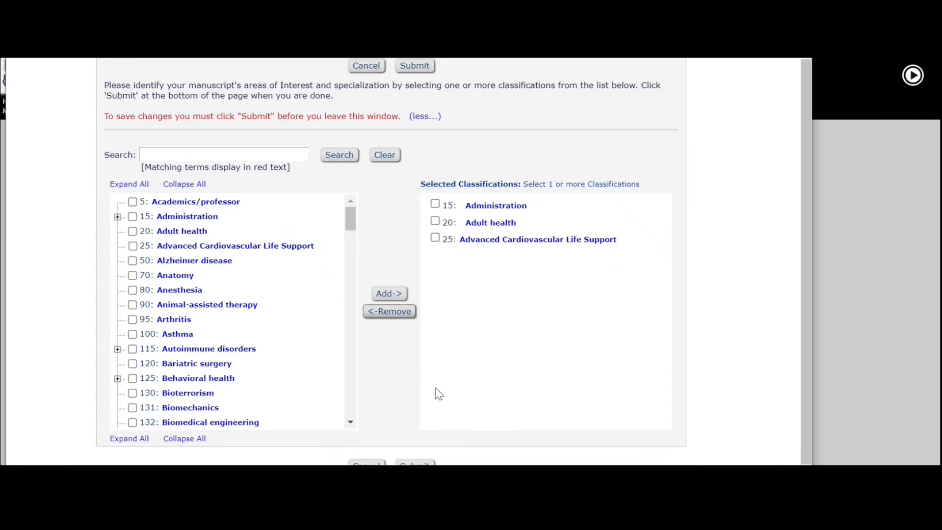
pyautogui.click(423, 463)
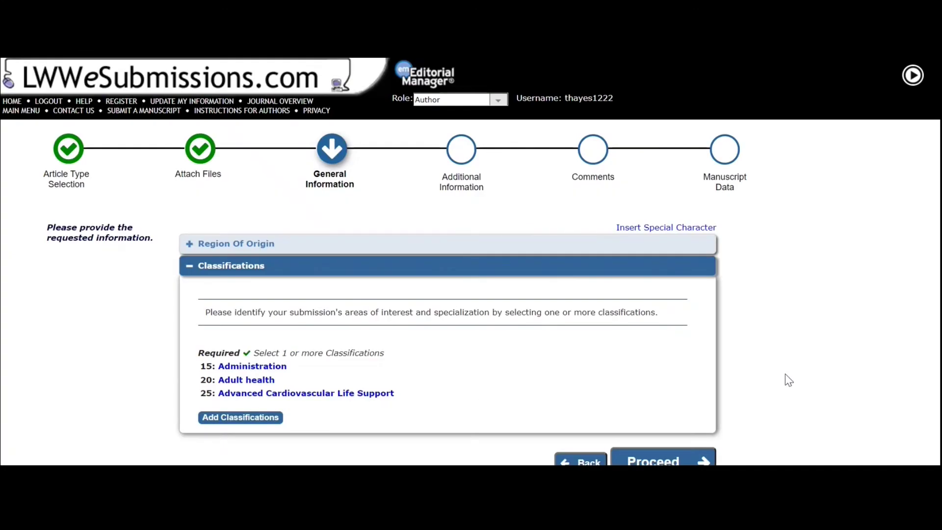
pyautogui.click(666, 461)
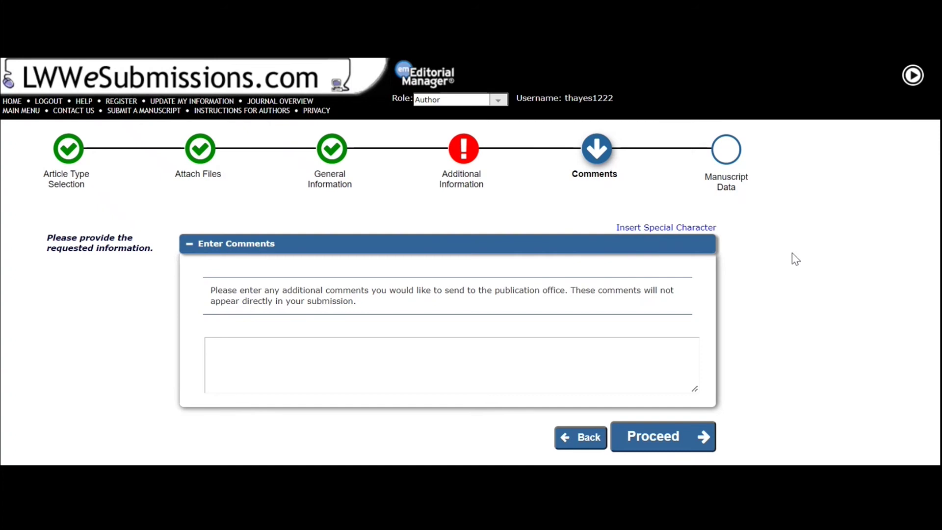
# Leave the comments blank and complete the manuscript data with the title "title", an abstract and the keywords "keyword, keyword".
pyautogui.click(694, 444)
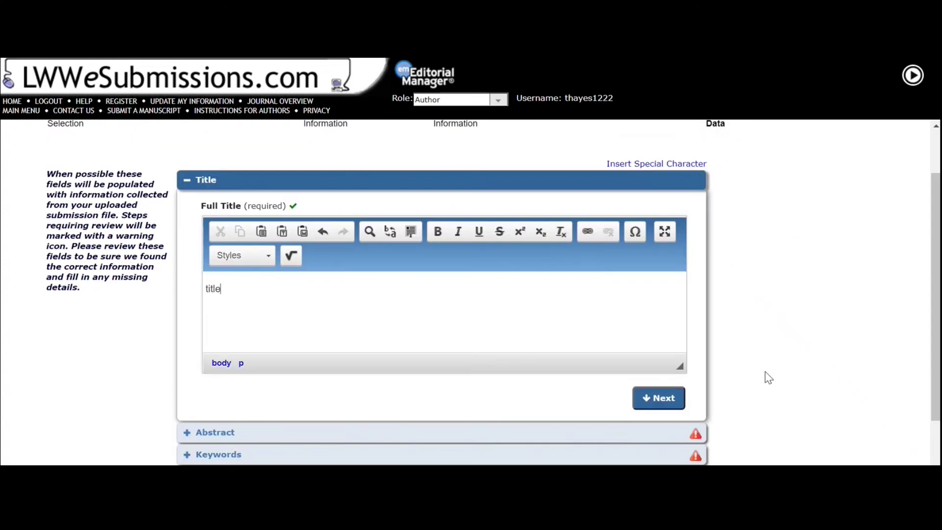
pyautogui.click(663, 395)
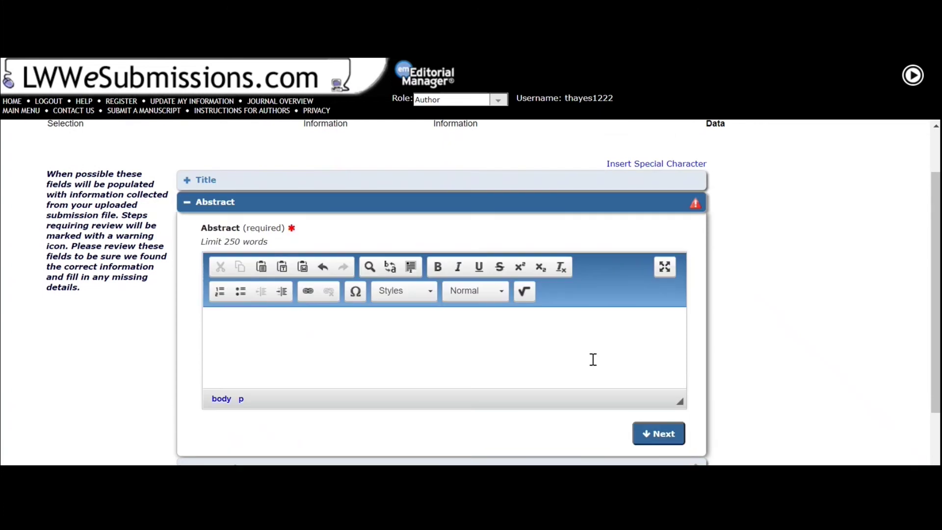
pyautogui.click(656, 439)
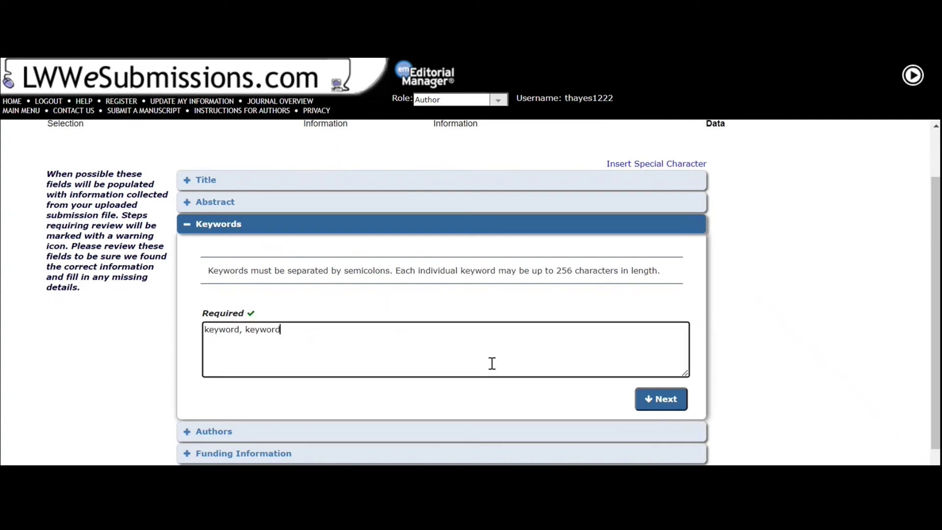
pyautogui.click(663, 400)
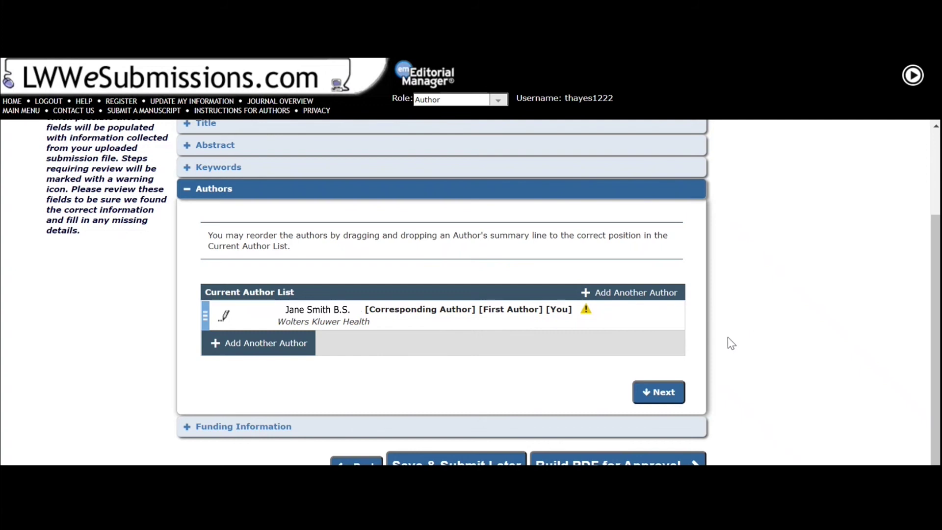
# Accept the current author list without adding a funding source, and build the PDF for approval.
pyautogui.click(668, 389)
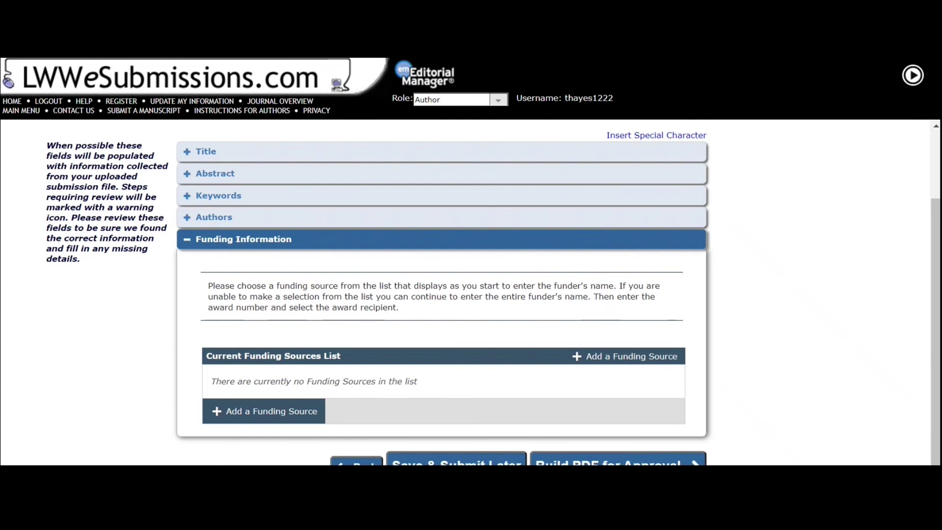
pyautogui.click(618, 462)
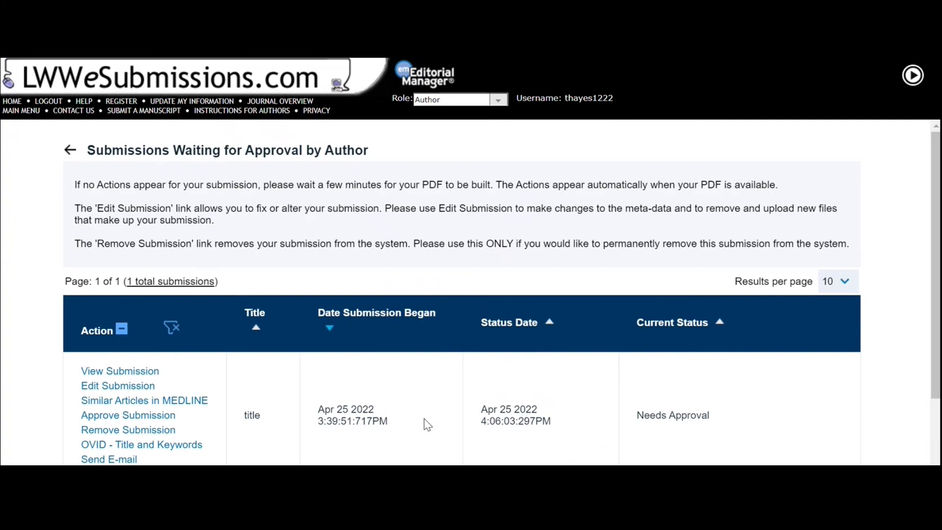
# Approve the submission titled "title" in the list of submissions waiting for the author's approval.
pyautogui.scroll(-2, 427, 425)
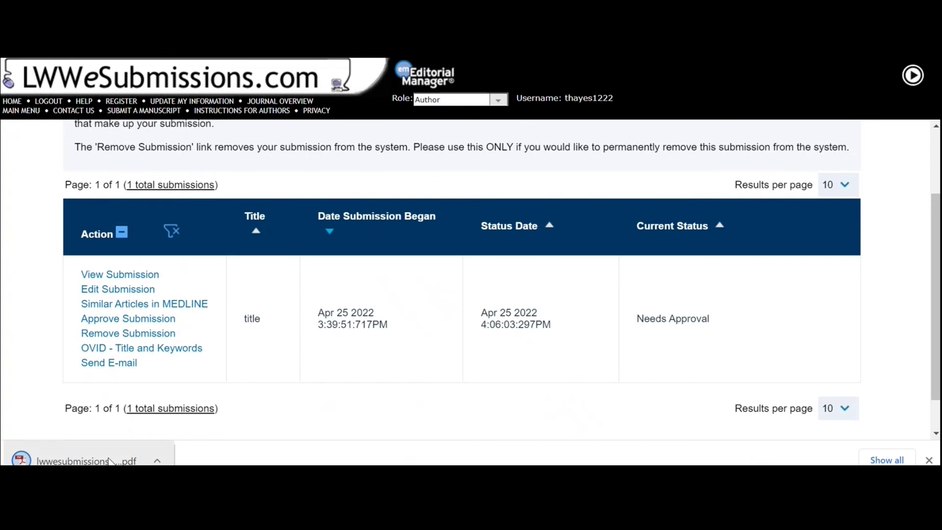
pyautogui.scroll(-1, 192, 281)
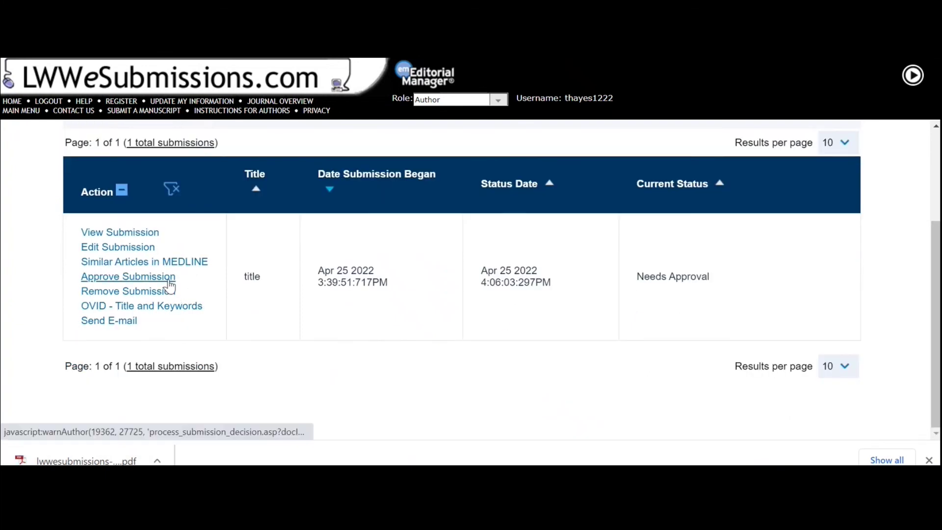
pyautogui.click(169, 283)
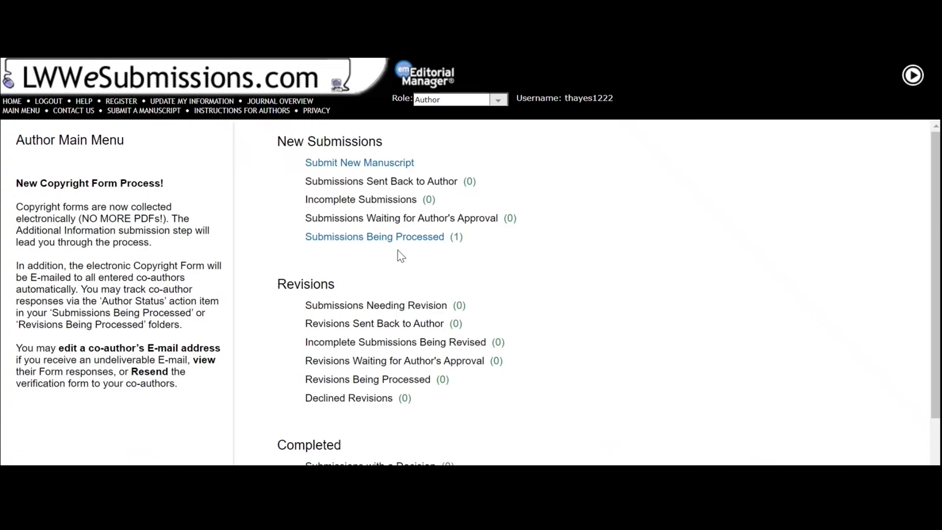